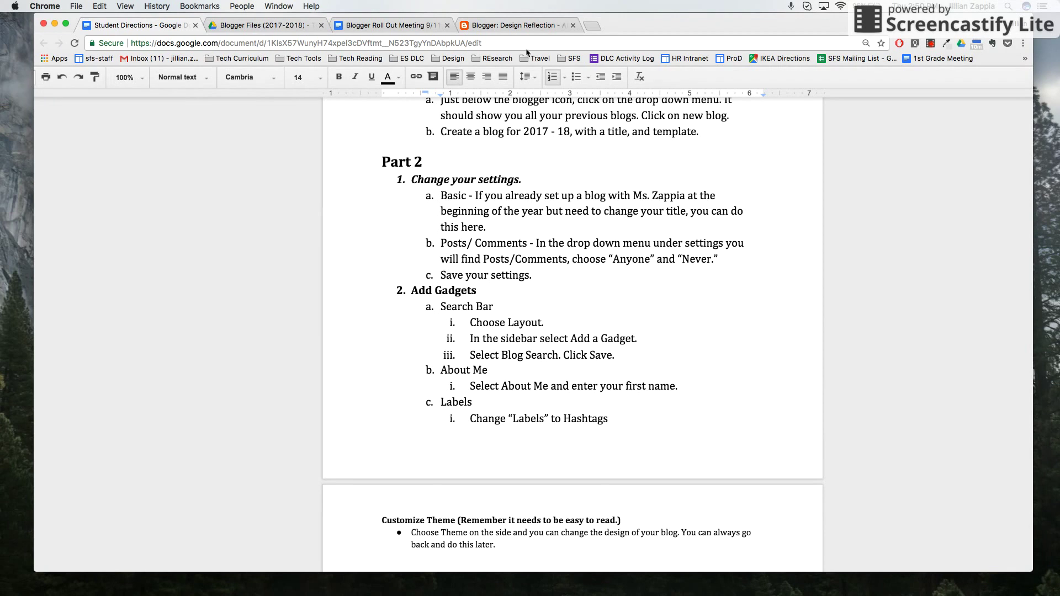
Step: Switch to the Design Reflection blog in Blogger, change its title to "All about Unicorns" in the basic settings, and save
click(533, 25)
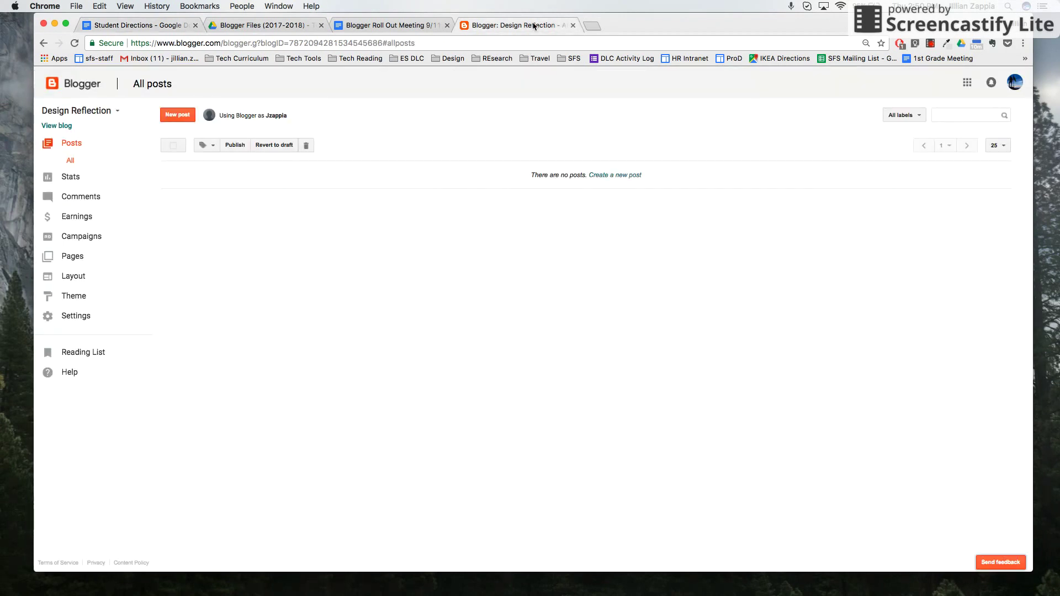
click(119, 319)
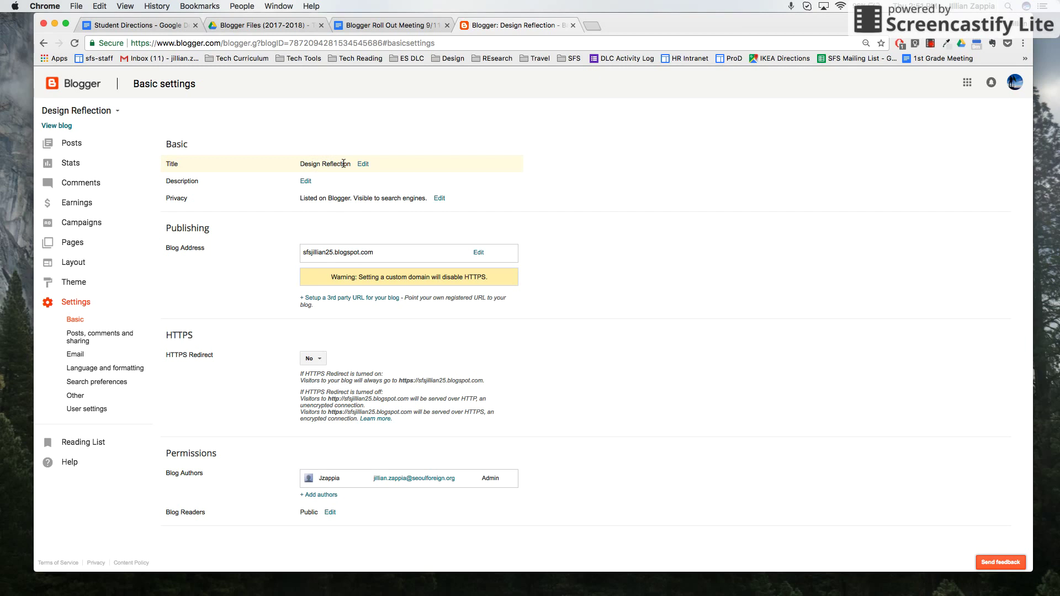
click(363, 165)
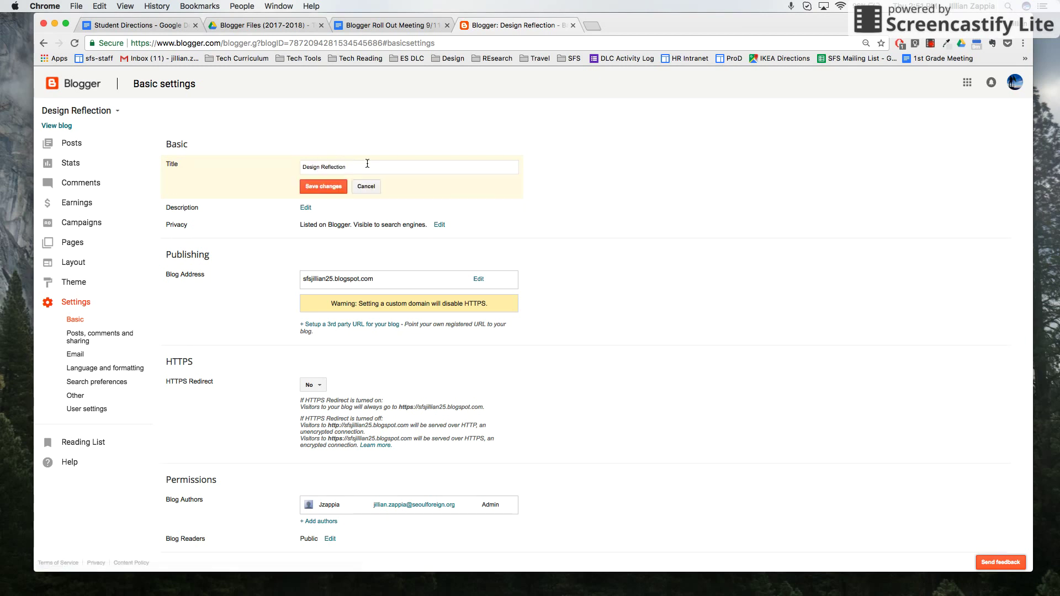
drag(377, 166, 306, 167)
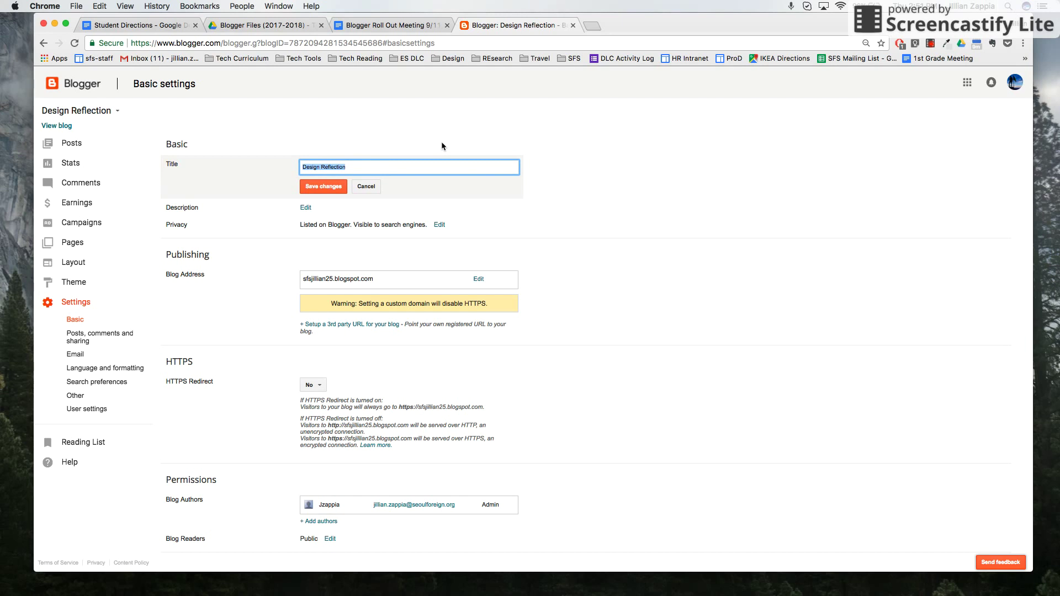
text(All about Unicorns)
click(341, 189)
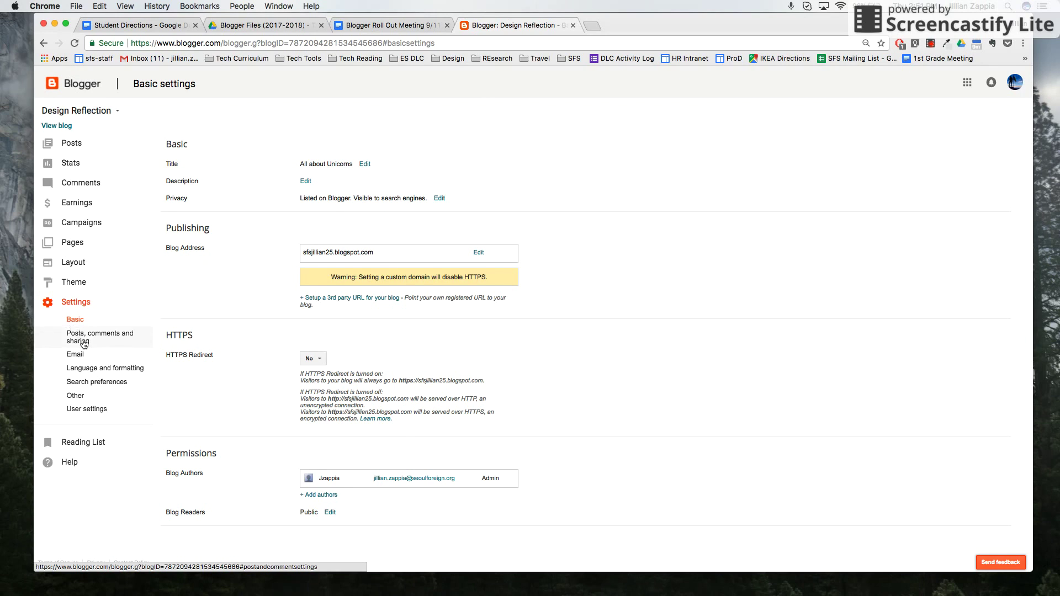
Step: In the posts, comments and sharing settings, allow Anyone (includes Anonymous Users) to comment, and save the settings
click(108, 343)
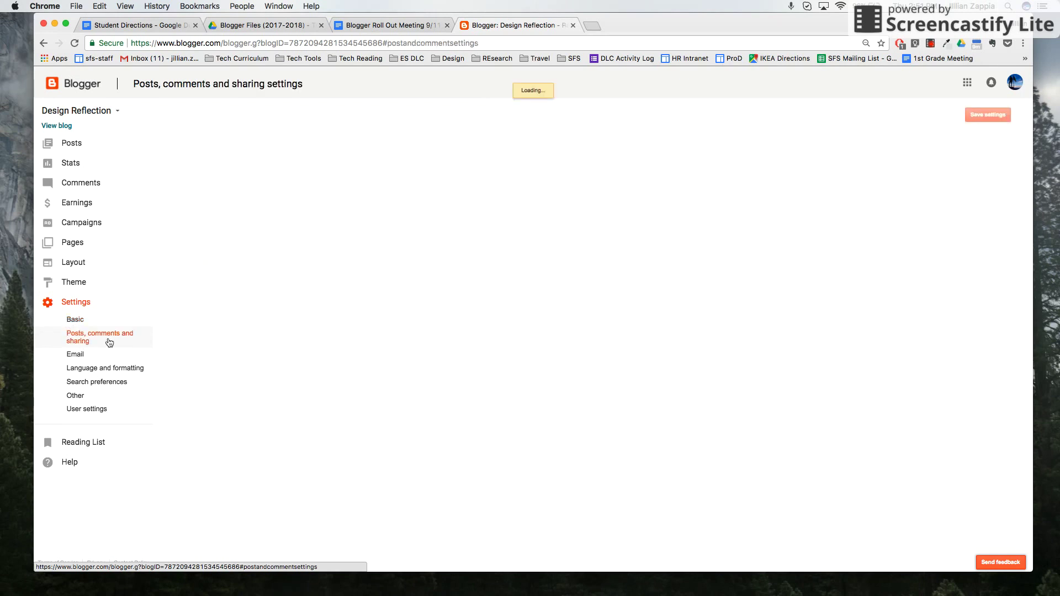
scroll(470, 345, down, 2)
scroll(470, 346, up, 2)
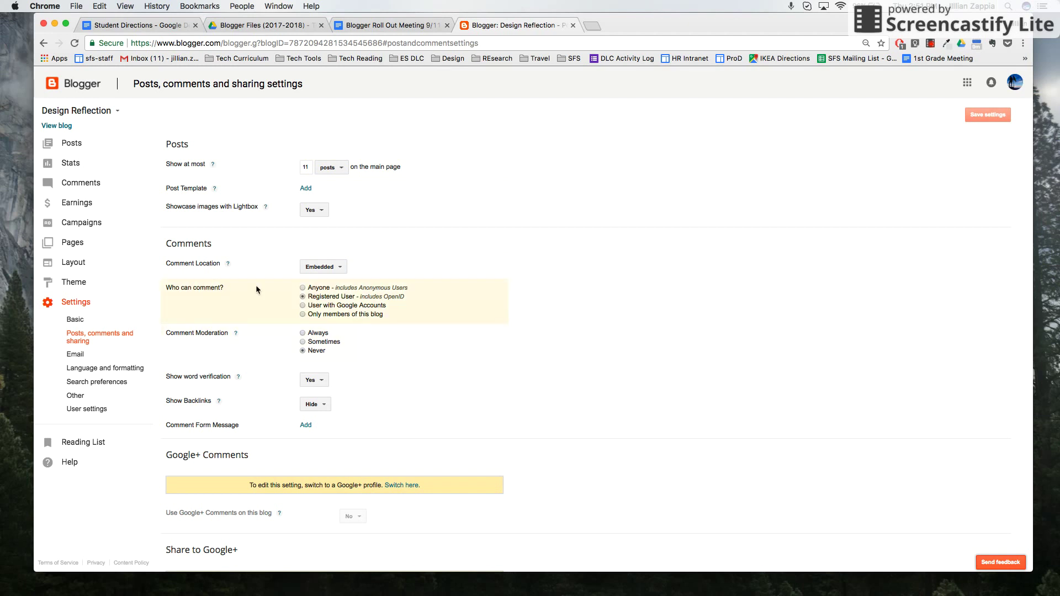
click(303, 289)
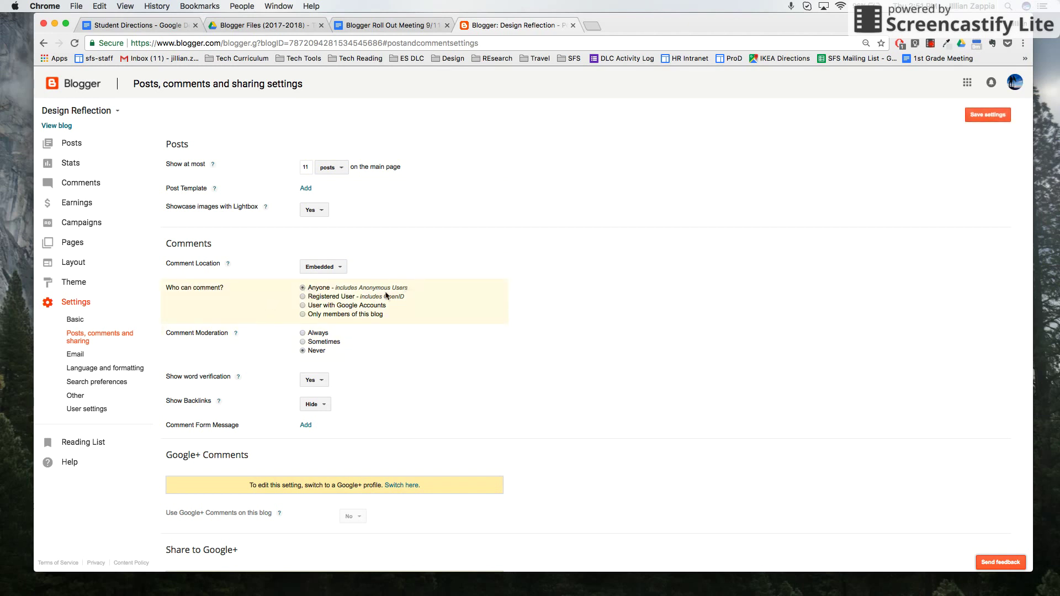
scroll(469, 299, down, 2)
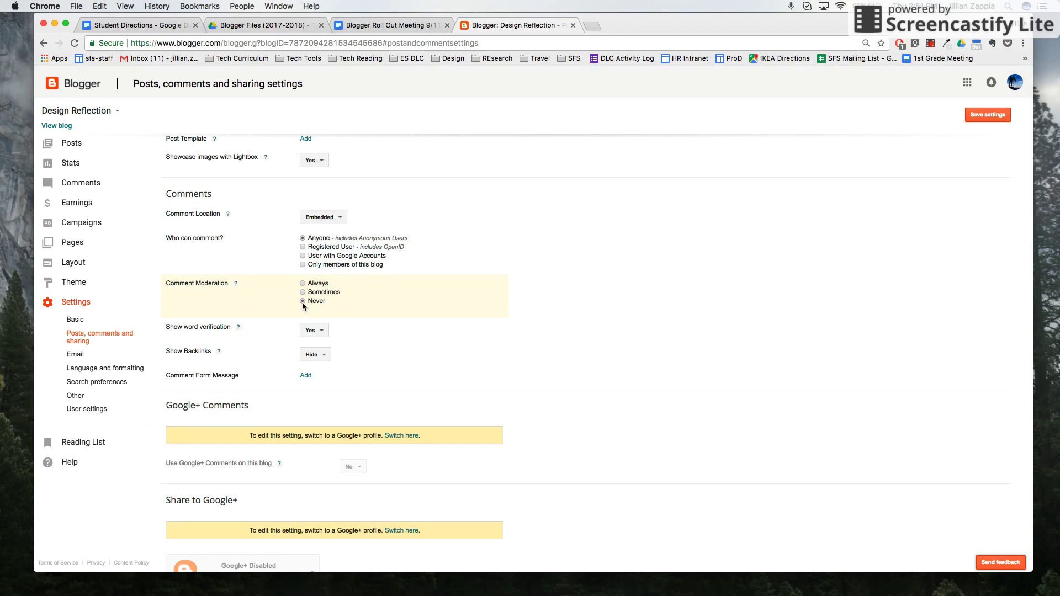
scroll(411, 340, down, 2)
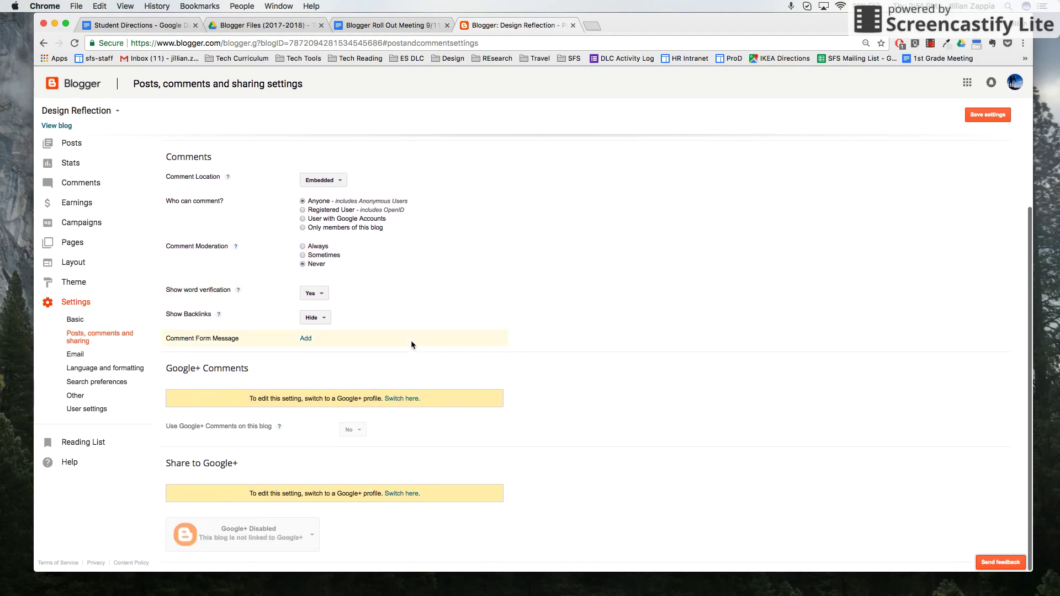
scroll(411, 339, up, 3)
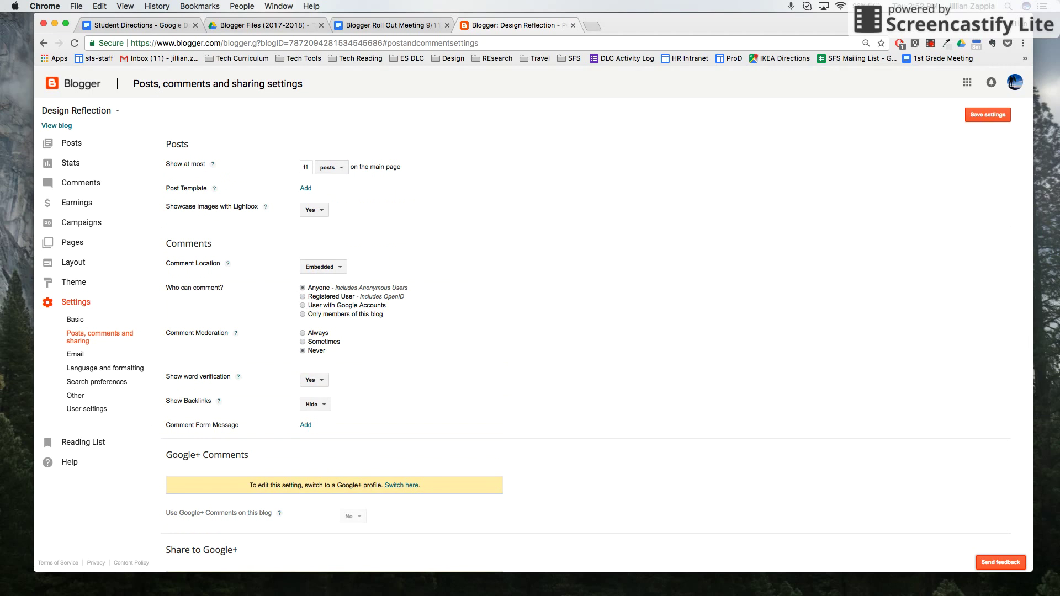
click(979, 117)
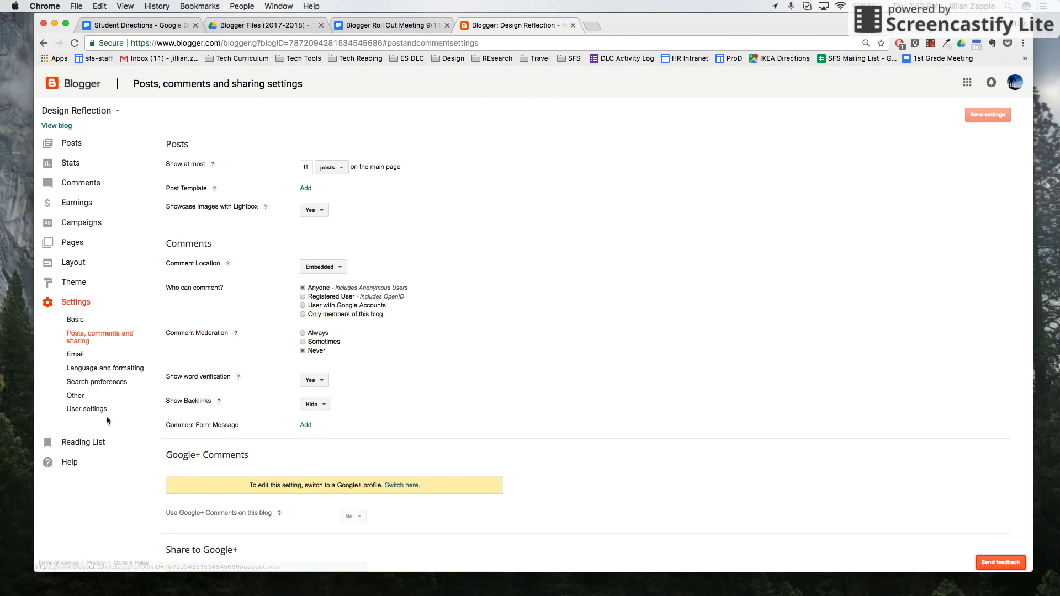
scroll(503, 276, down, 1)
scroll(503, 277, down, 3)
scroll(502, 276, up, 3)
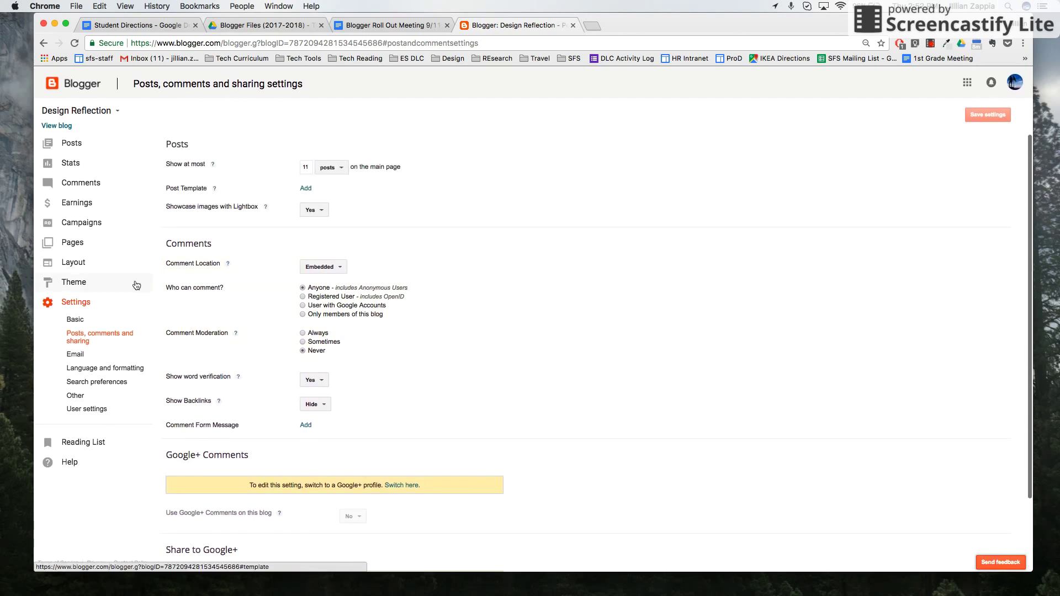
Step: Add a Blog Search gadget titled "What are you looking for?" to the sidebar of the blog layout
click(79, 264)
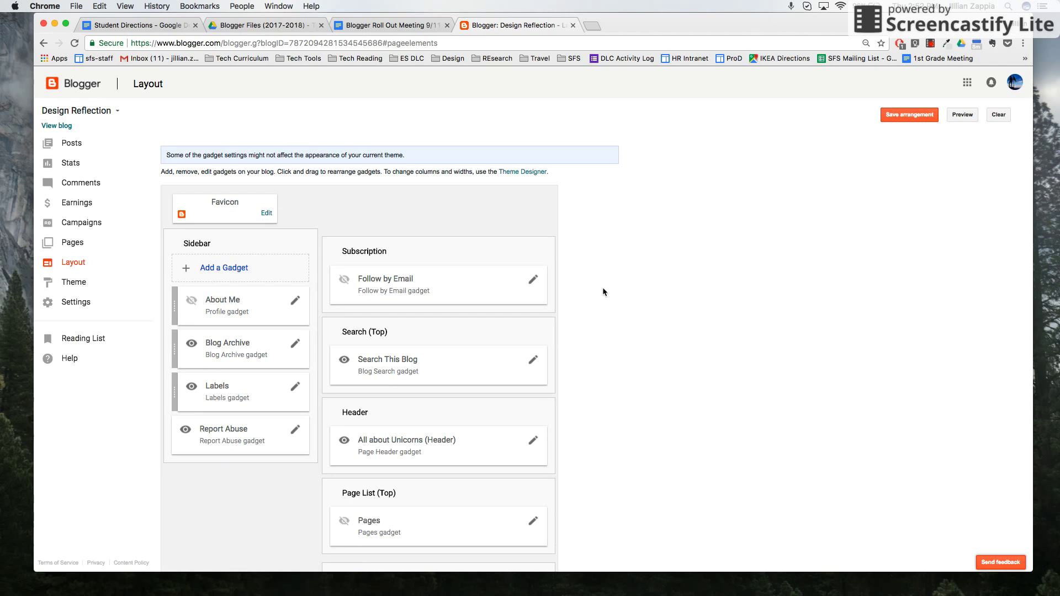
click(242, 269)
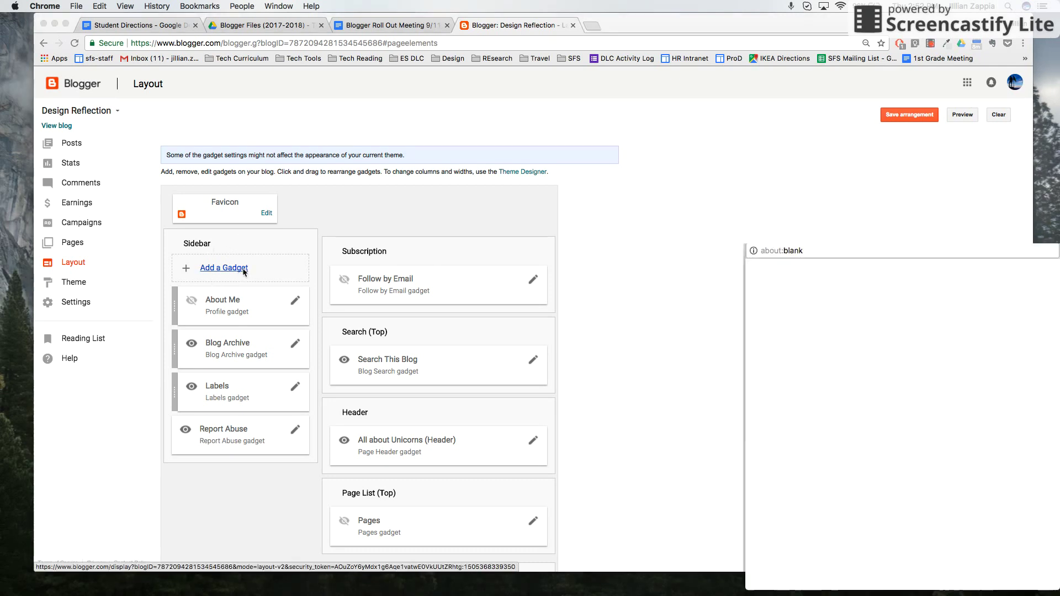
drag(884, 232, 718, 70)
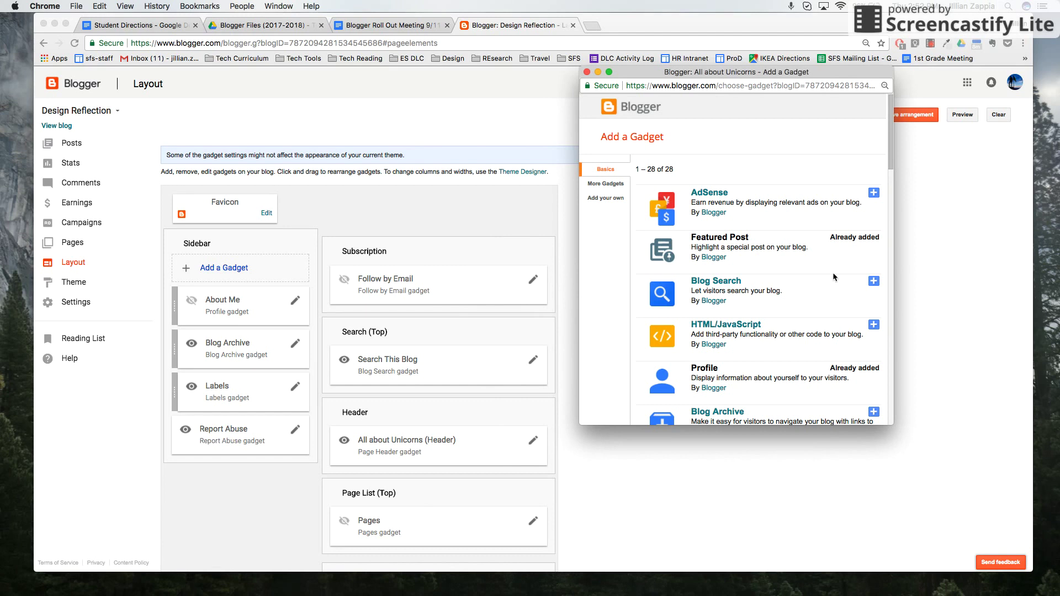
click(873, 282)
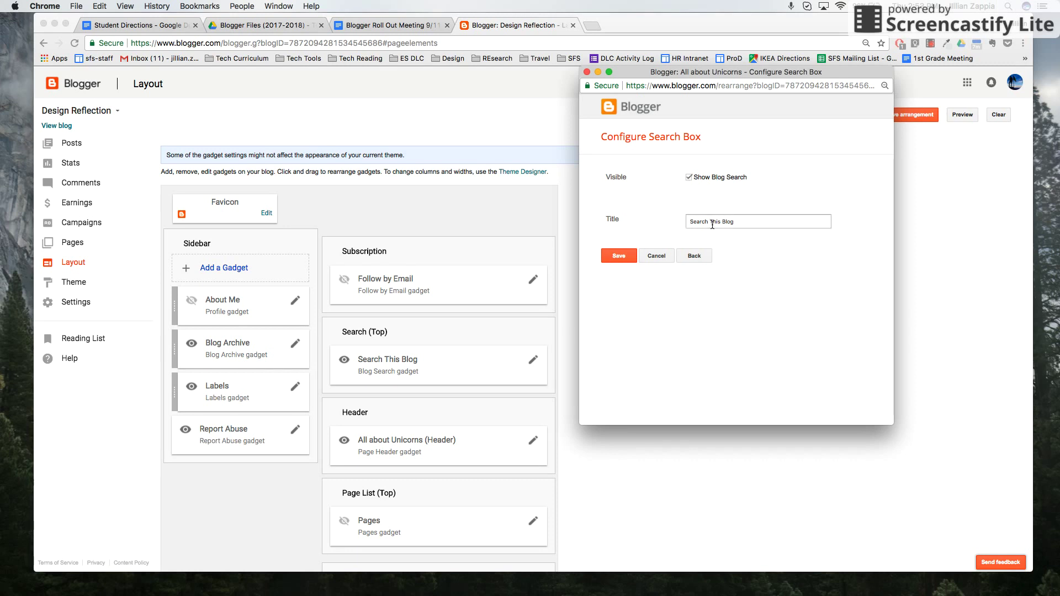
drag(710, 221, 739, 220)
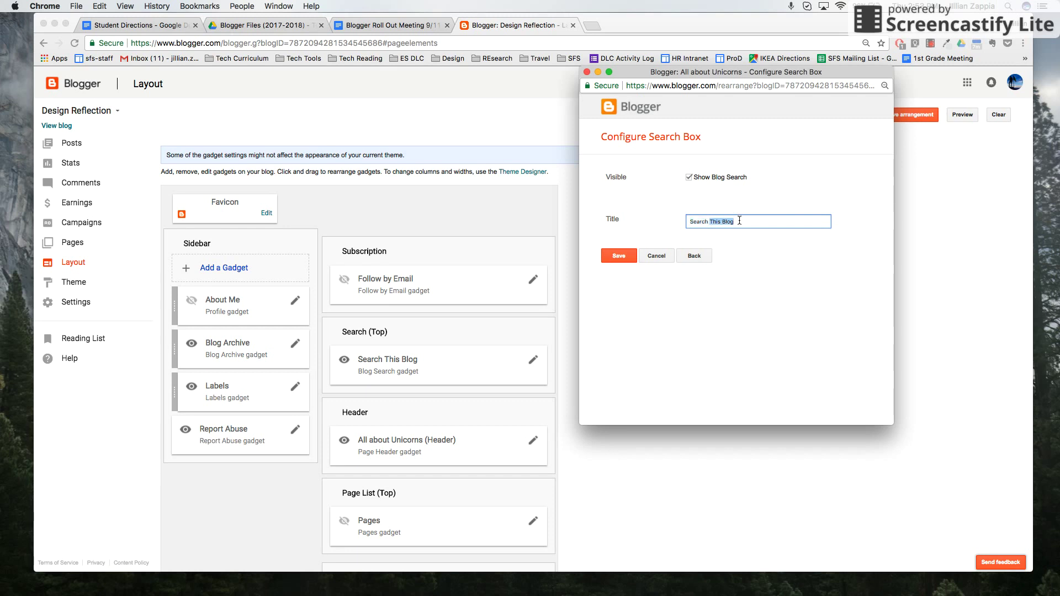
click(739, 220)
triple_click(690, 221)
key(BackSpace)
text(How )
text(What are you)
text( loking for?)
click(624, 257)
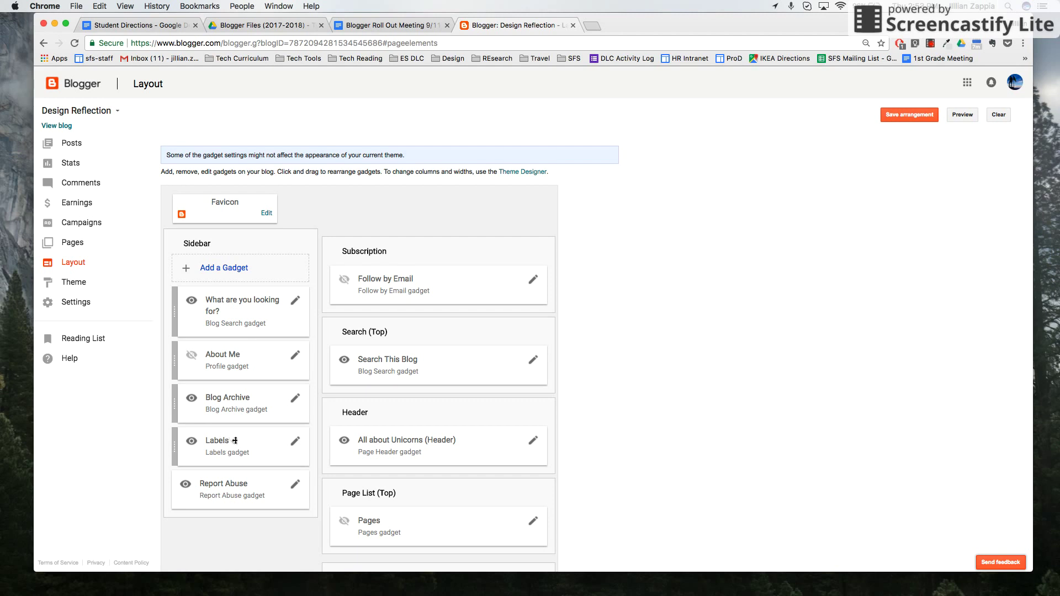
Step: Change the title of the sidebar's Labels gadget to "Hashtags" and save it
click(296, 442)
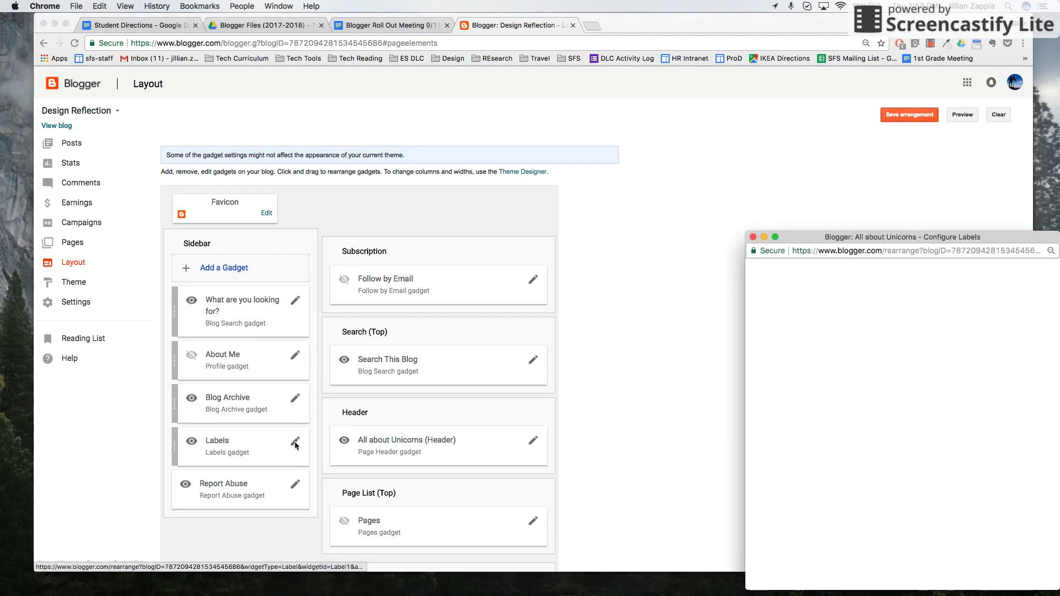
drag(817, 241, 574, 110)
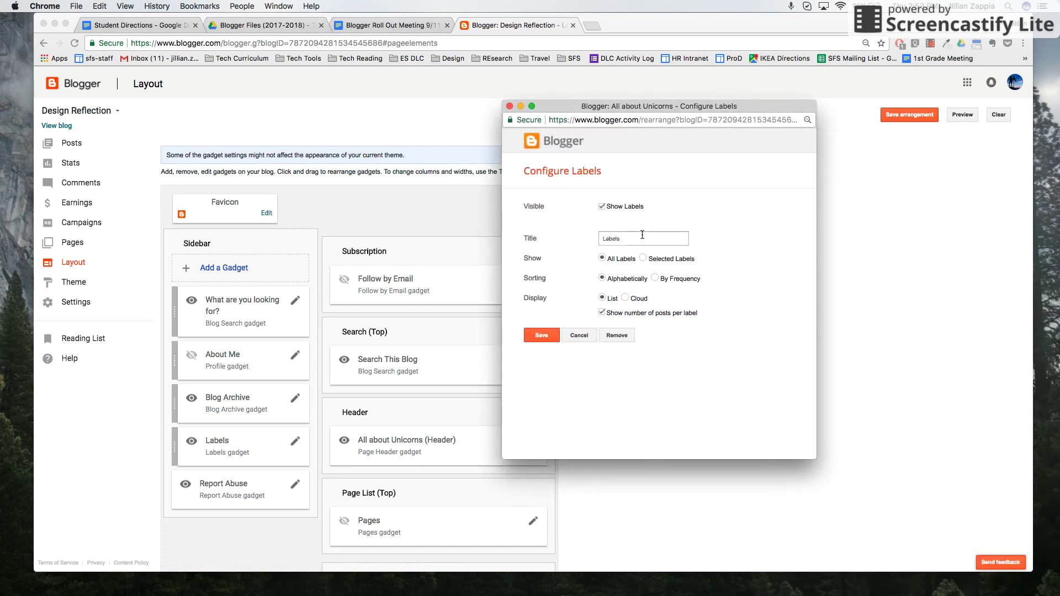
drag(642, 237, 590, 239)
text(Hashtags)
click(552, 333)
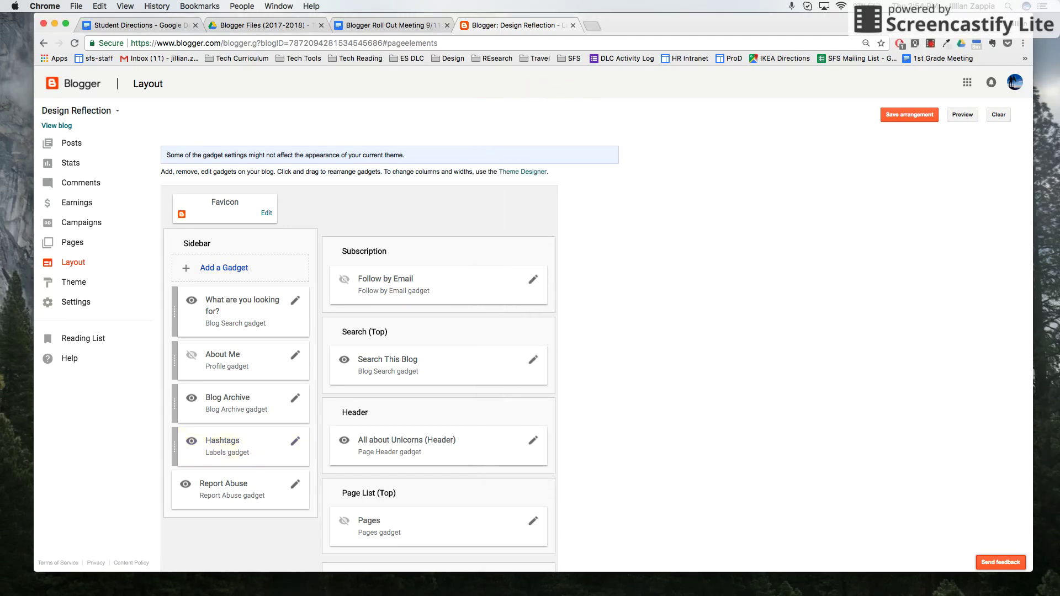
Step: Add a Translate gadget titled "Translate My Blog" to the sidebar, and save it
click(214, 268)
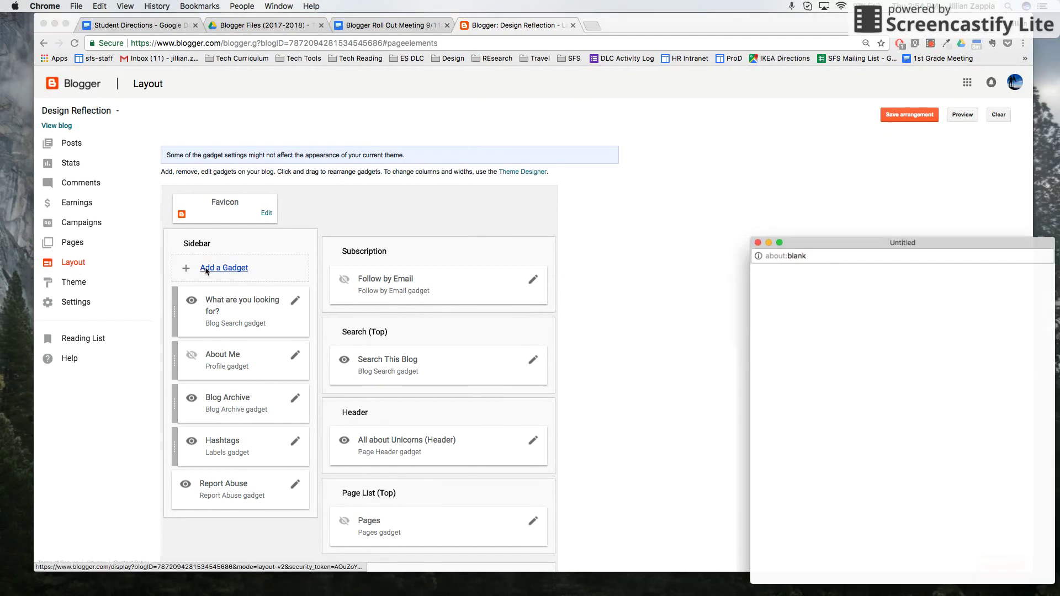
drag(810, 236, 421, 83)
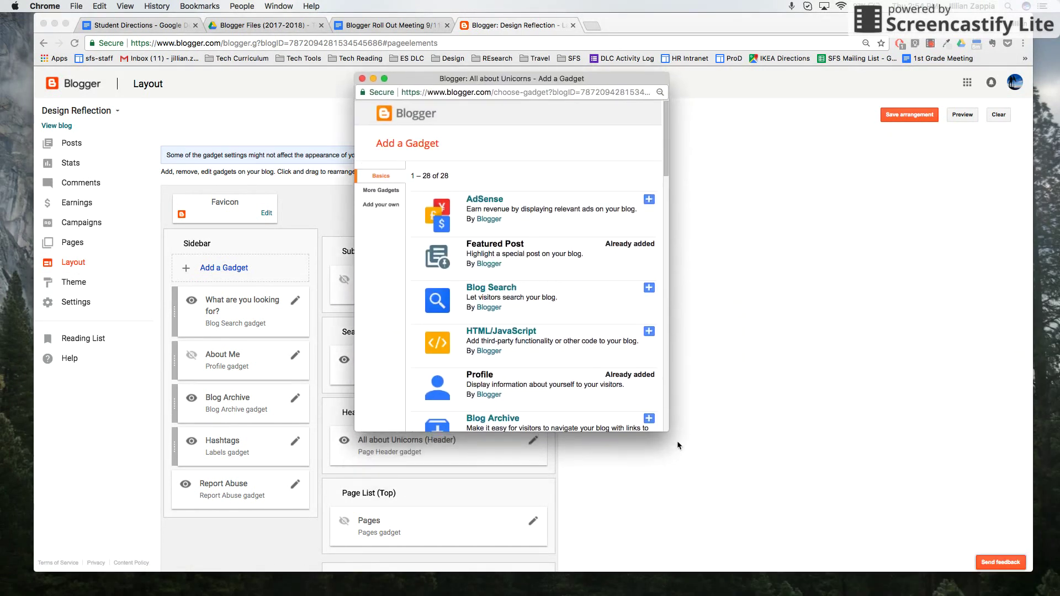
drag(666, 431, 845, 523)
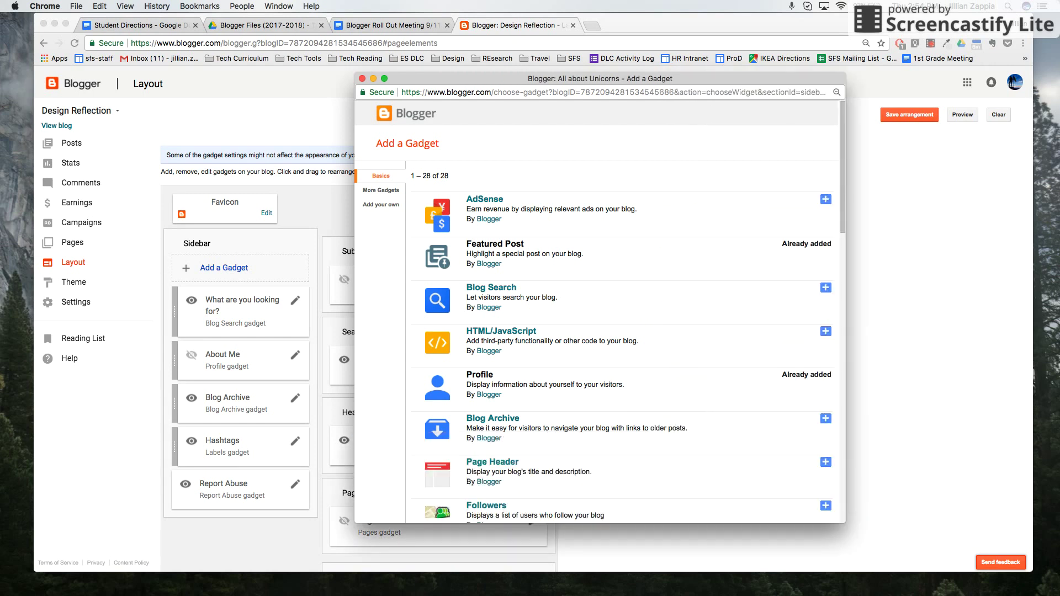
scroll(667, 388, down, 5)
scroll(666, 390, down, 1)
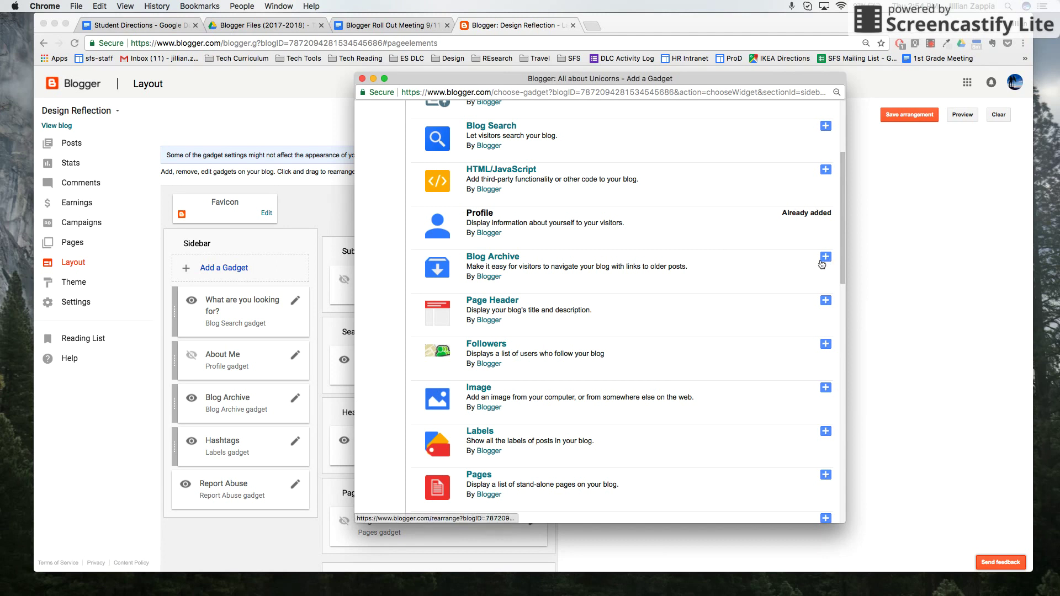
scroll(718, 304, down, 5)
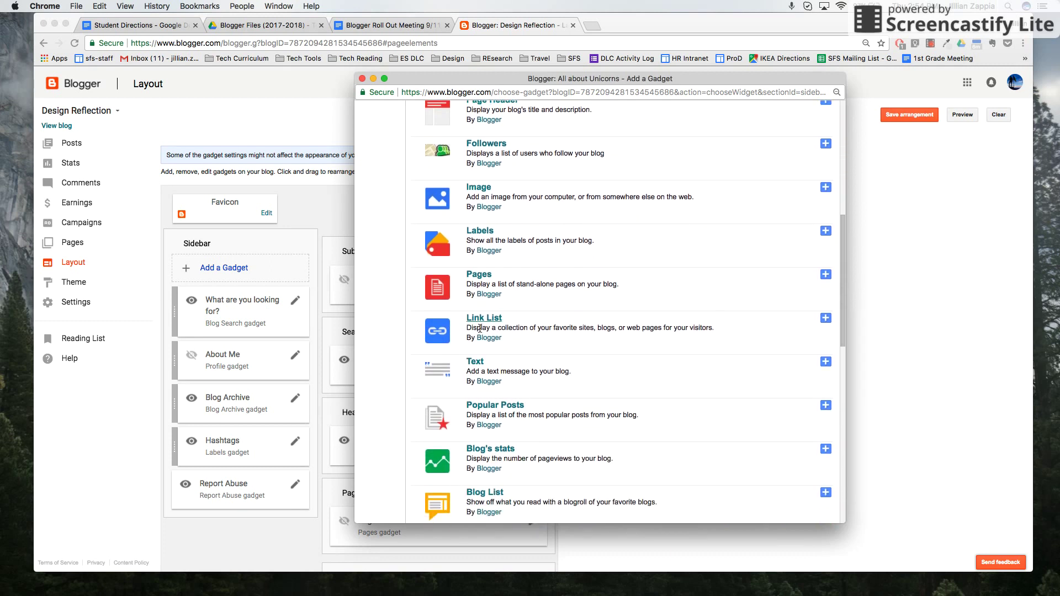
scroll(475, 276, down, 3)
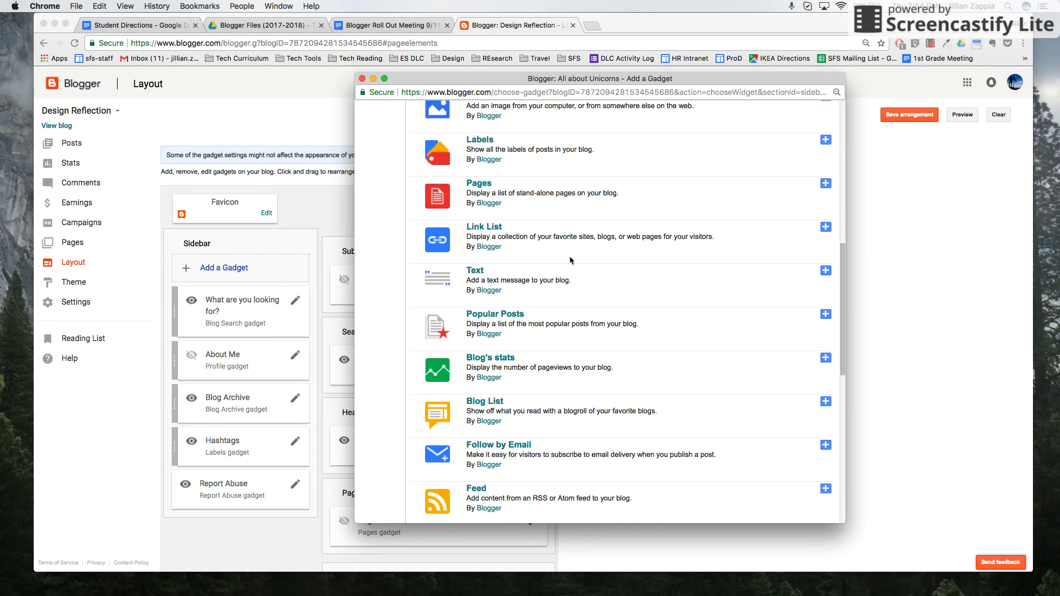
scroll(570, 259, down, 10)
scroll(570, 259, down, 4)
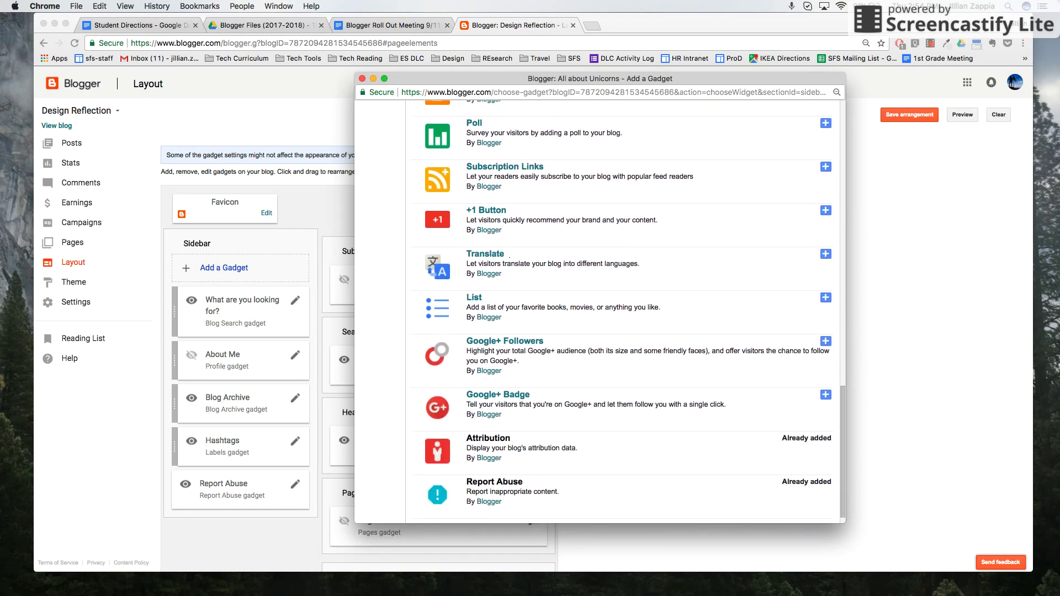
click(826, 255)
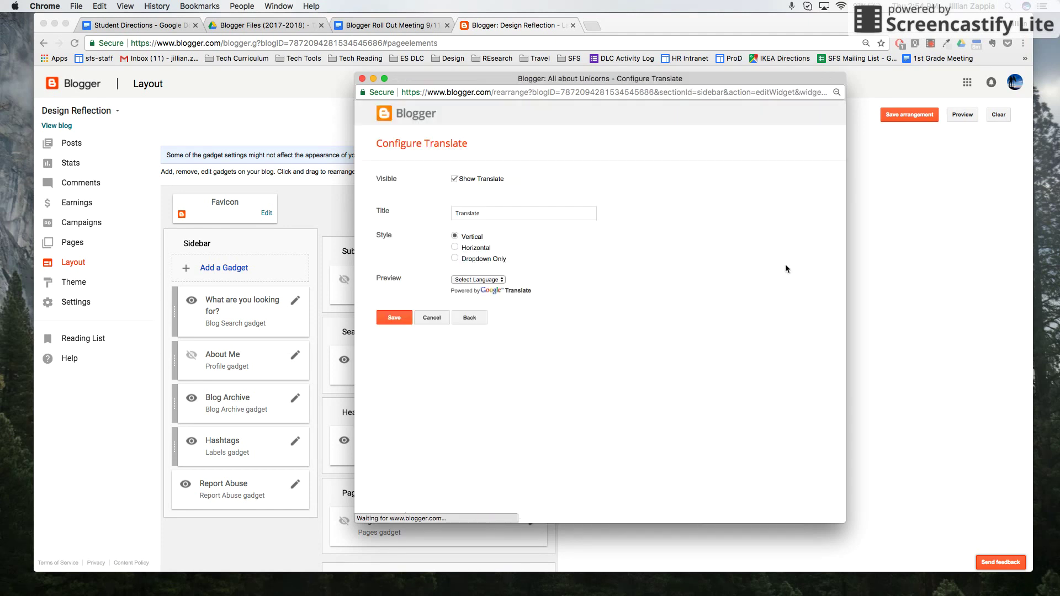
click(499, 215)
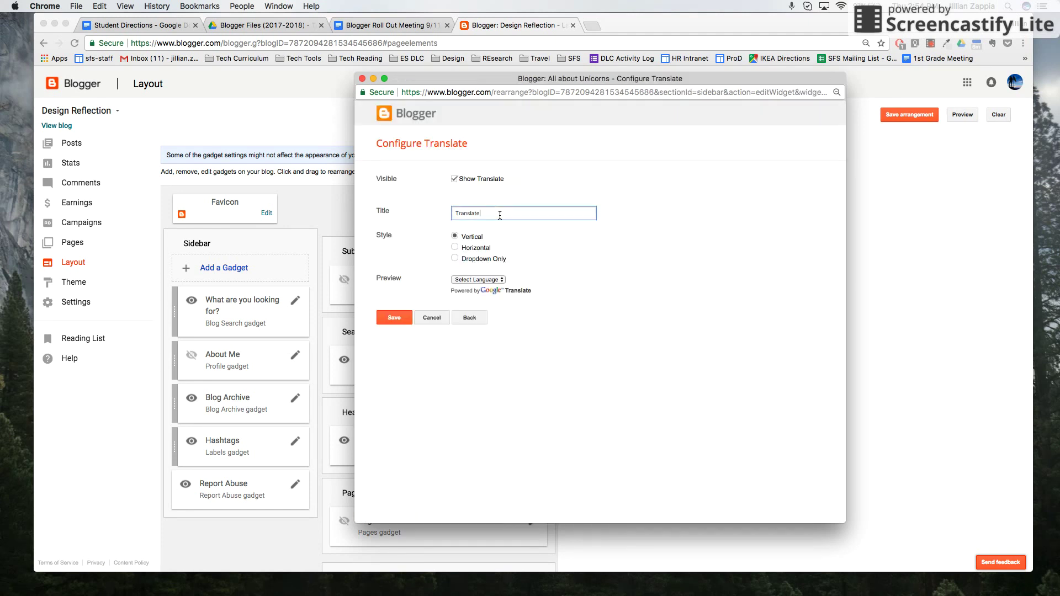
text(My Blog)
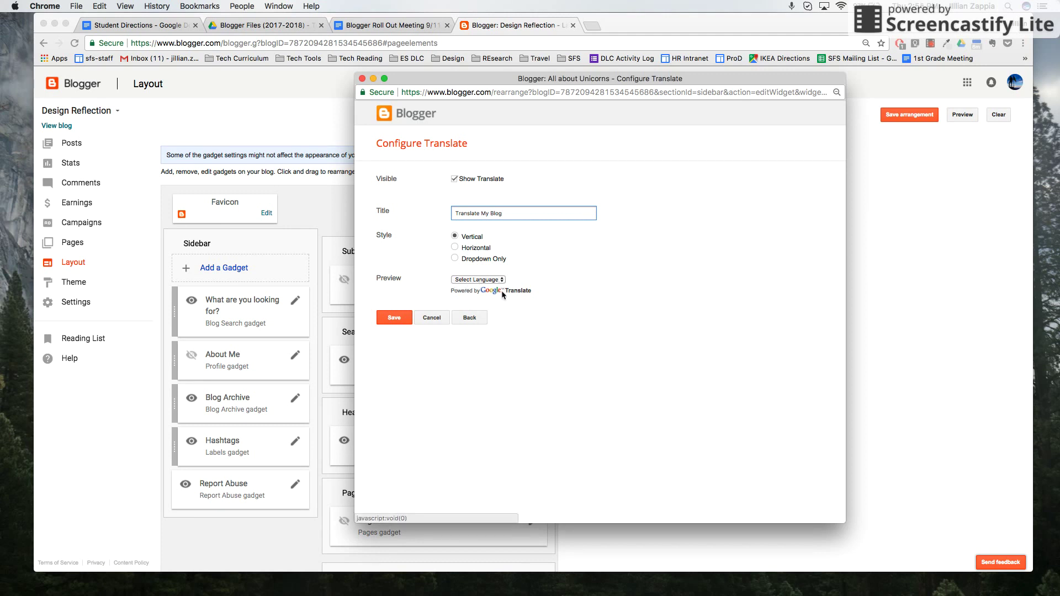
click(395, 318)
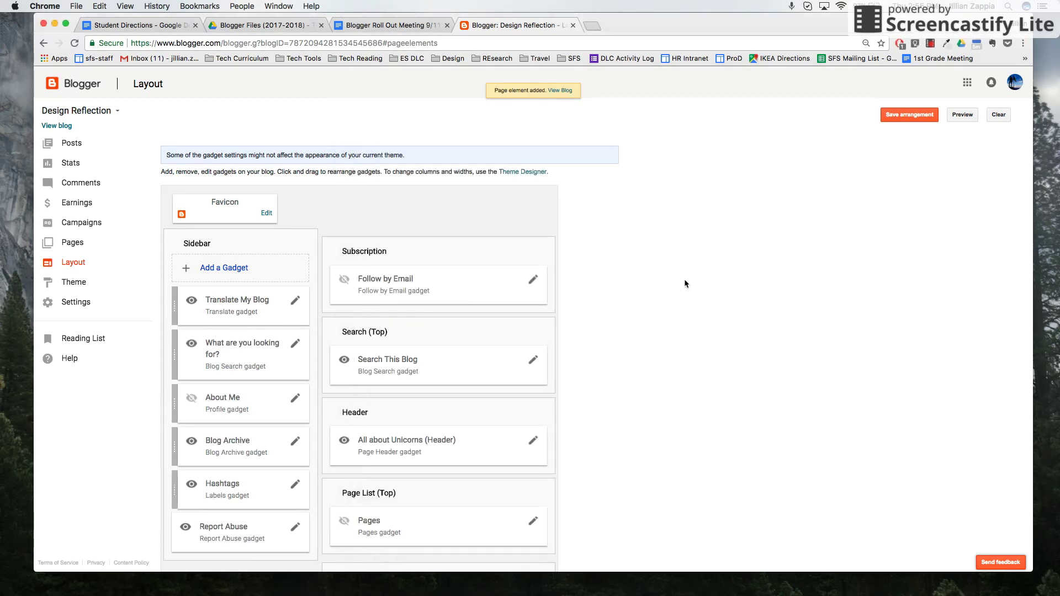
Step: Save the layout arrangement and open the live blog for viewing
click(887, 117)
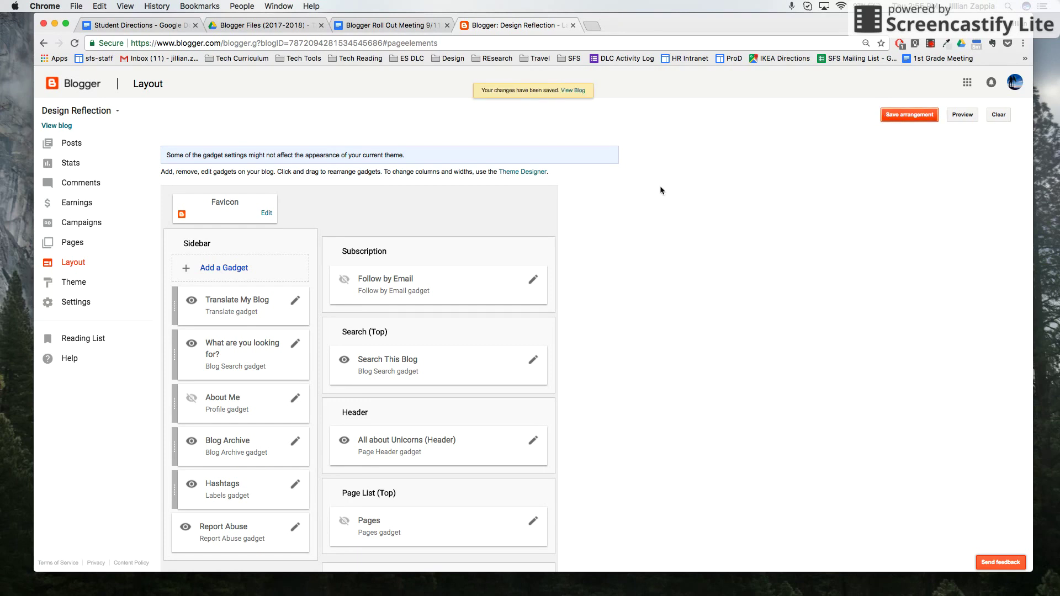
click(57, 126)
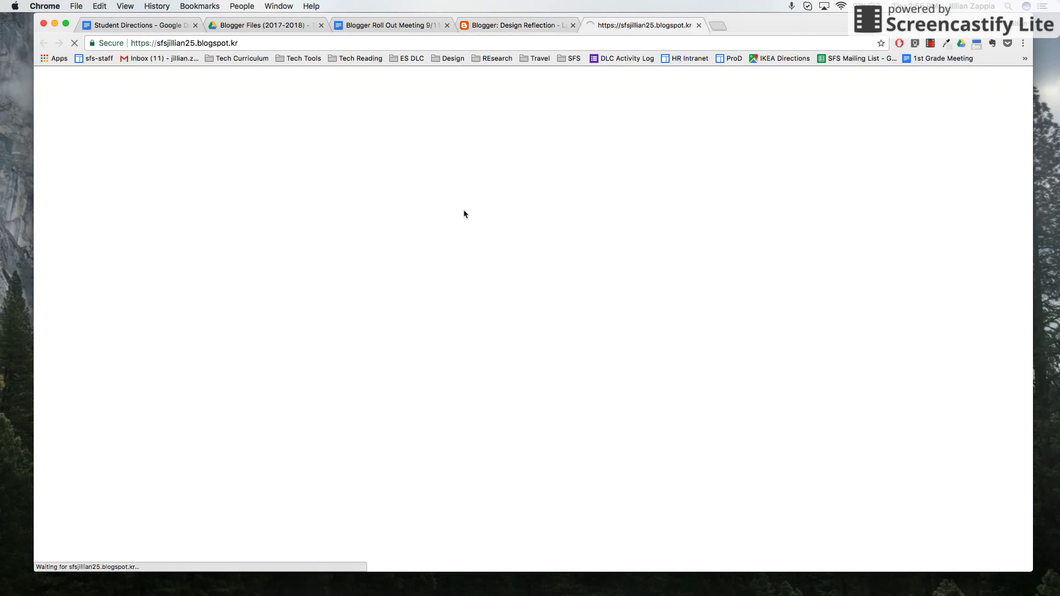